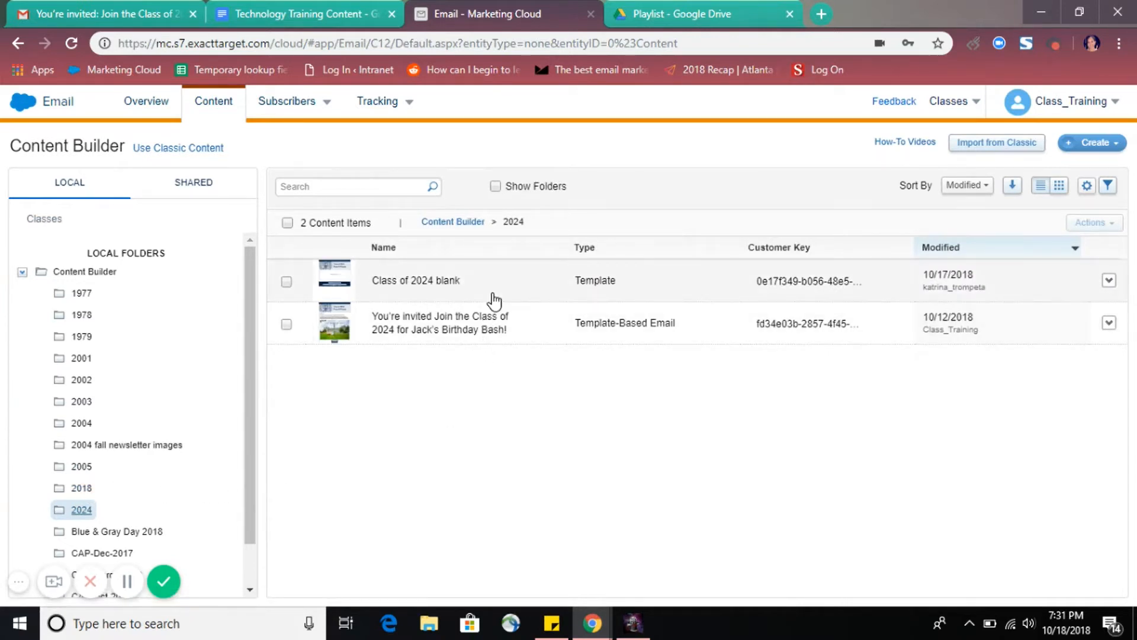
Preview the Class of 2024 blank template from header to footer and return to the 2024 folder
click(513, 292)
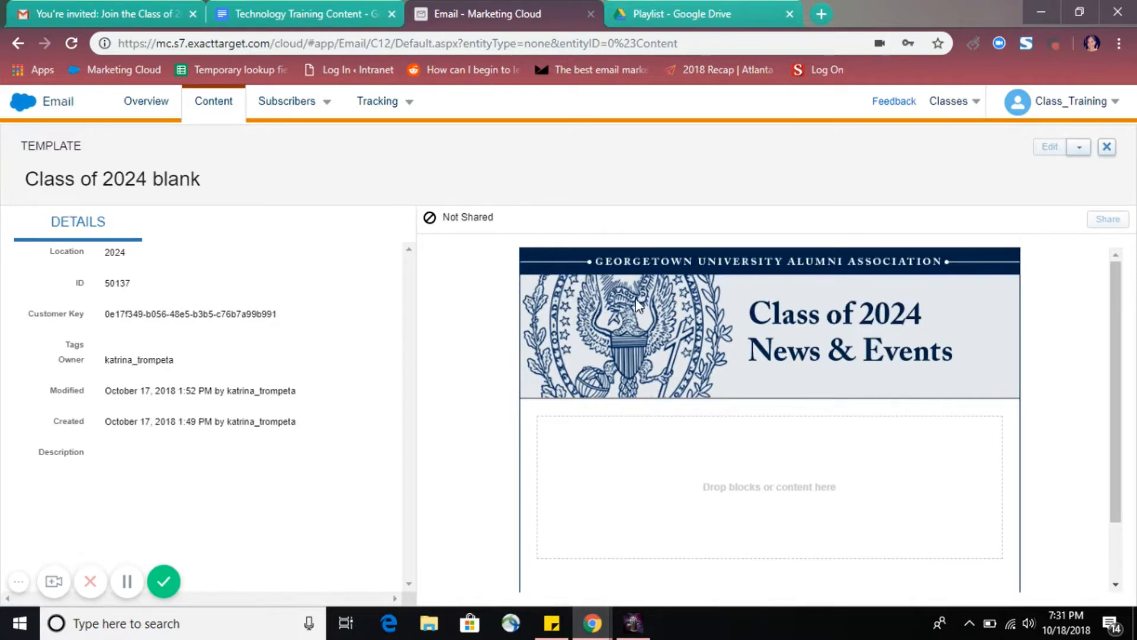
scroll(638, 305, down, 2)
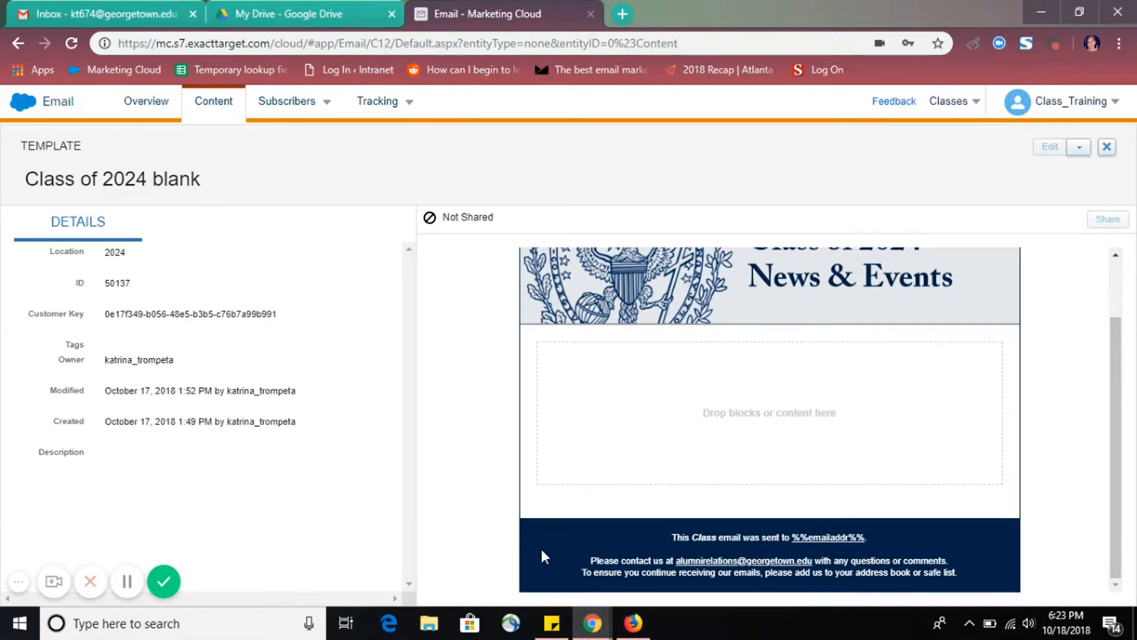
scroll(540, 546, up, 2)
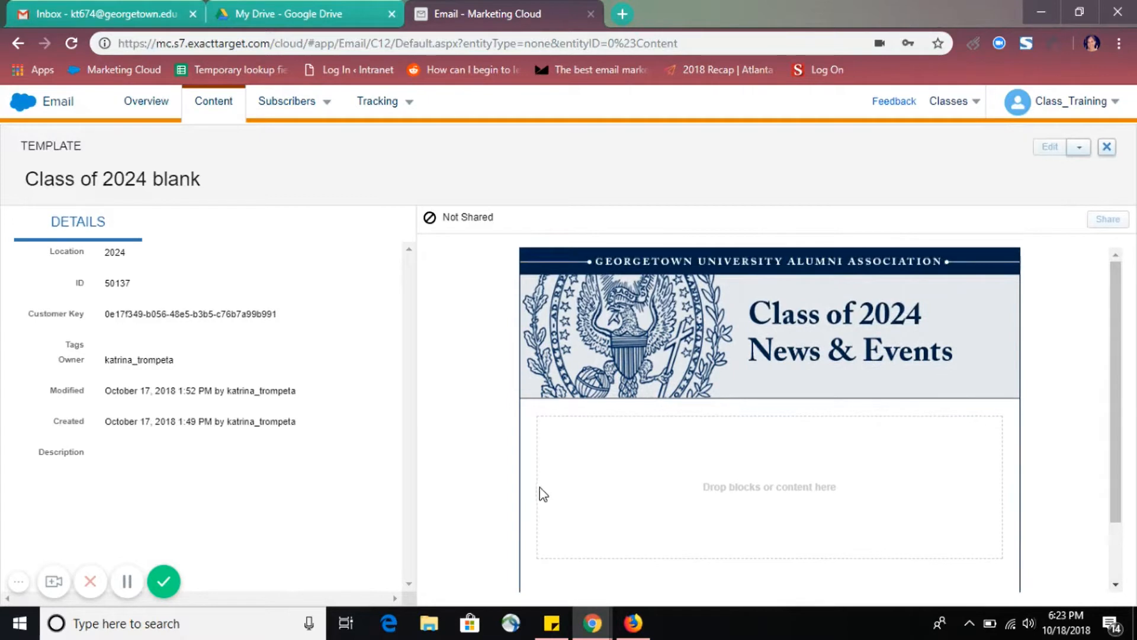
click(1107, 148)
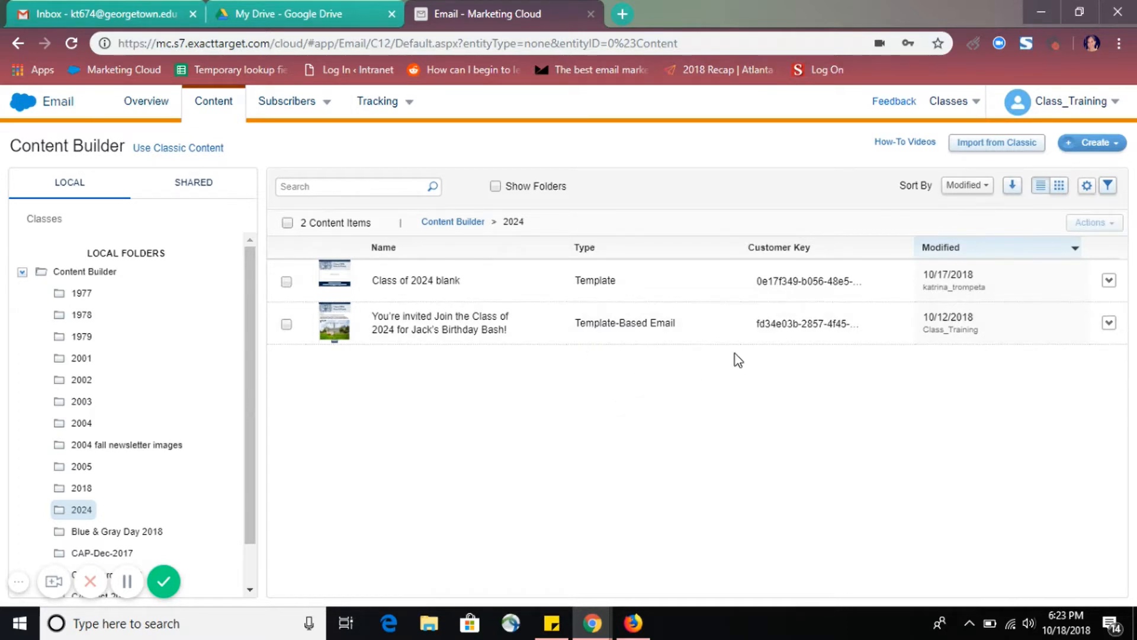
Filter the 2024 folder's content by the Template type, remove the filter and hide the filter options
click(1108, 188)
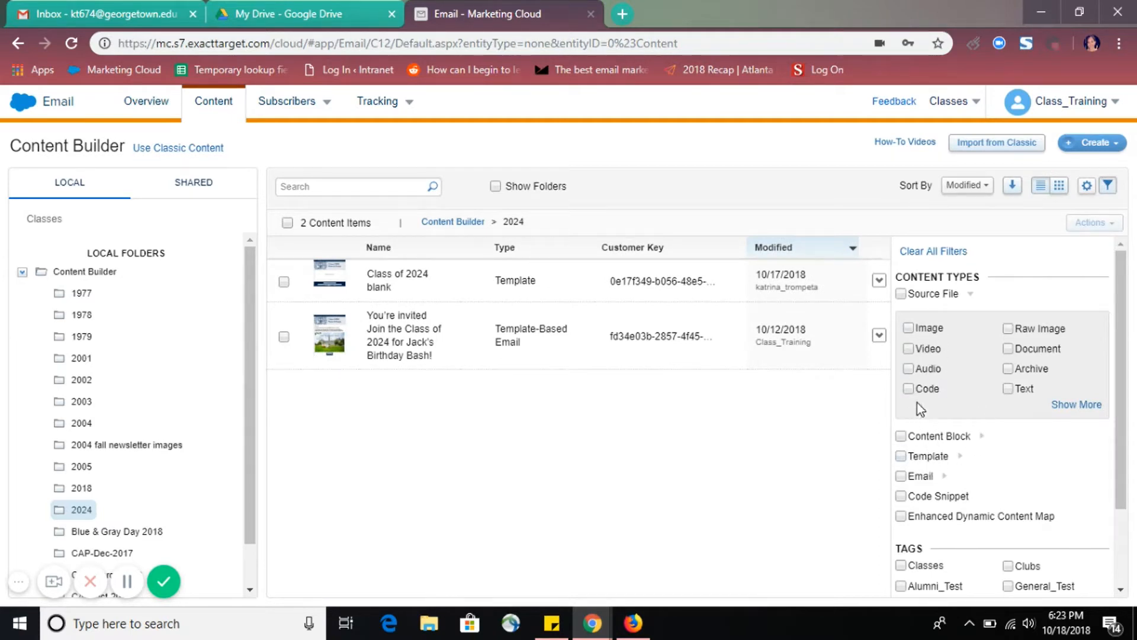
click(901, 457)
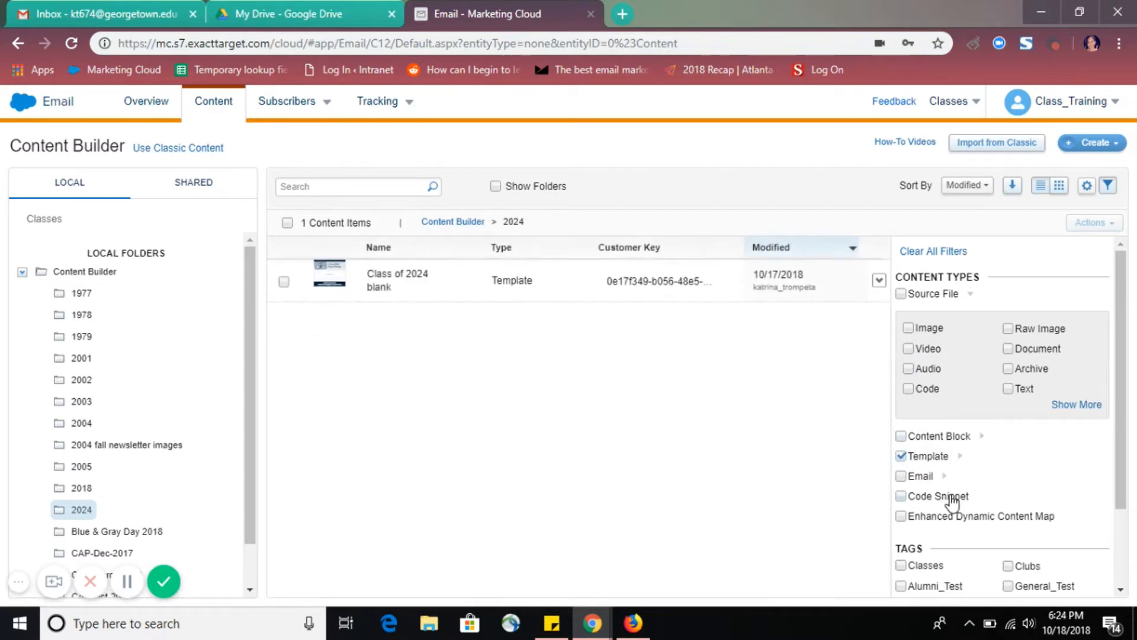
click(901, 457)
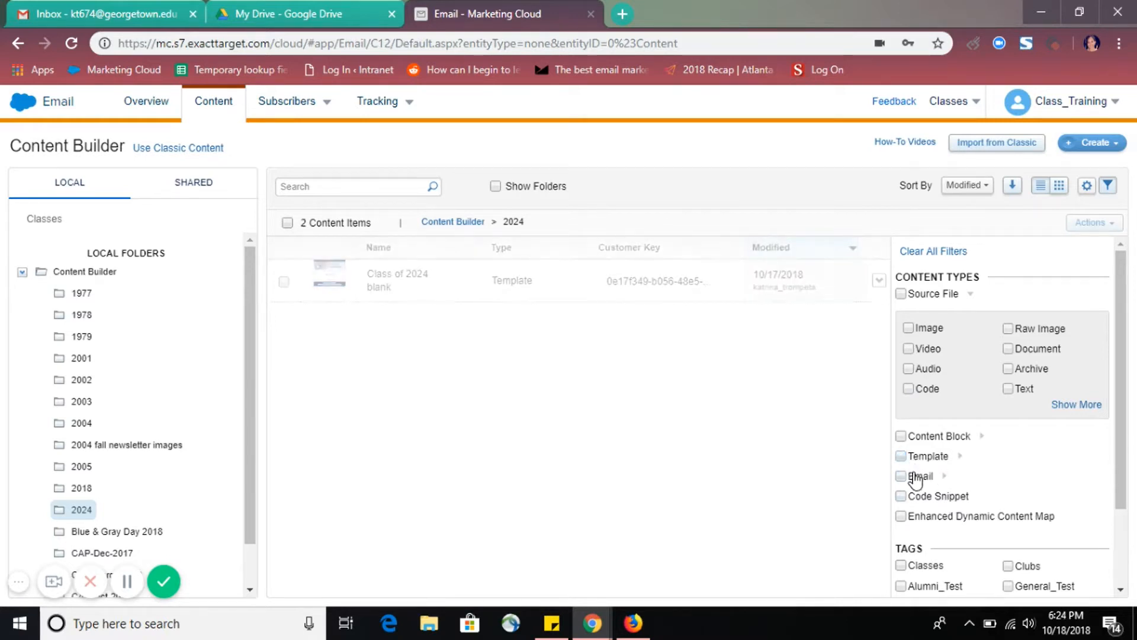
click(1108, 188)
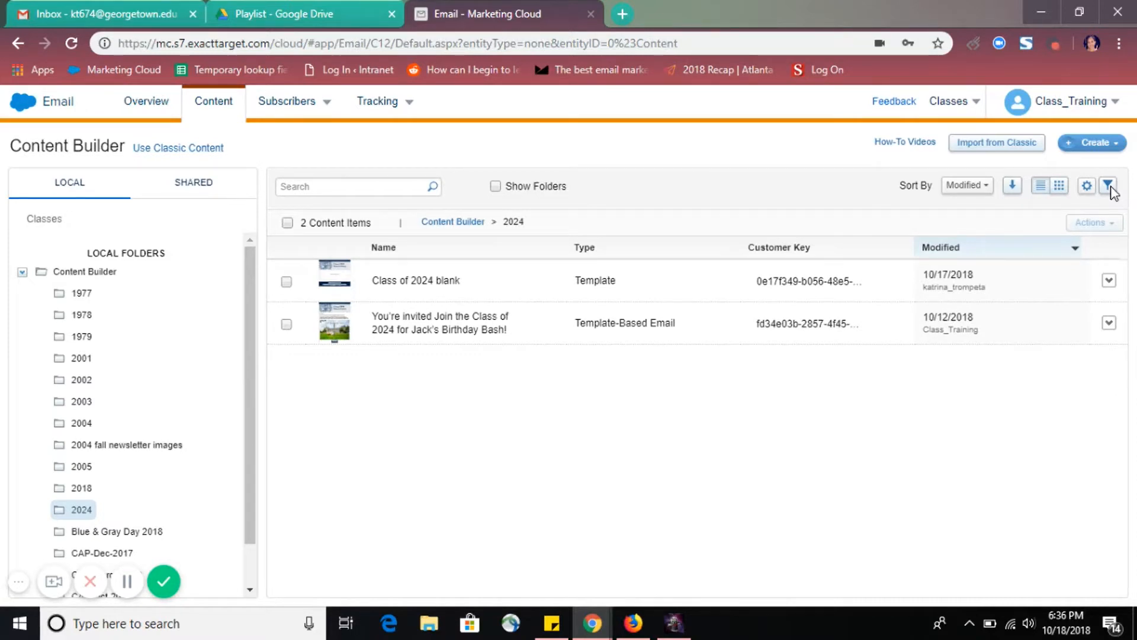
Review the Class of 2024 birthday invitation email and its available actions, both in its detail view and from the 2024 folder
click(1032, 328)
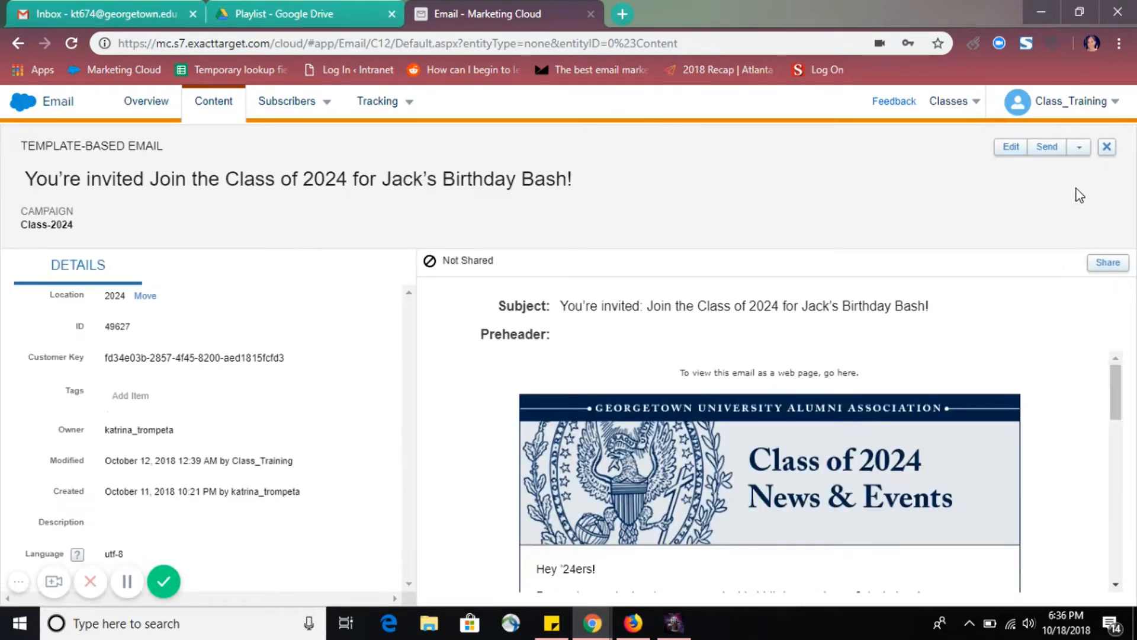
click(1079, 148)
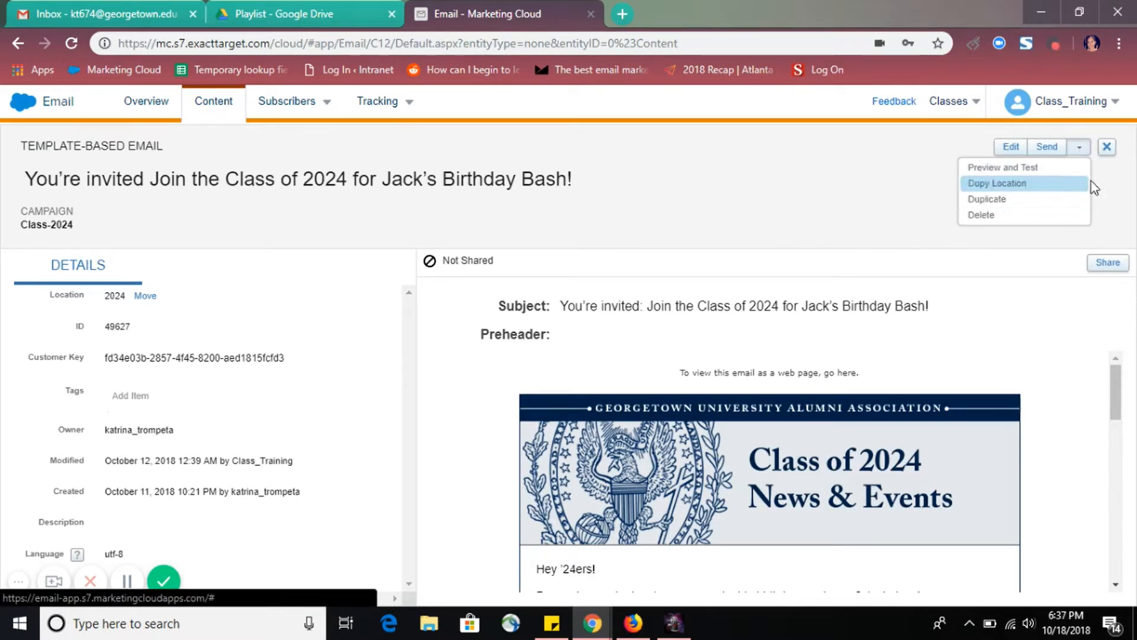
click(1106, 147)
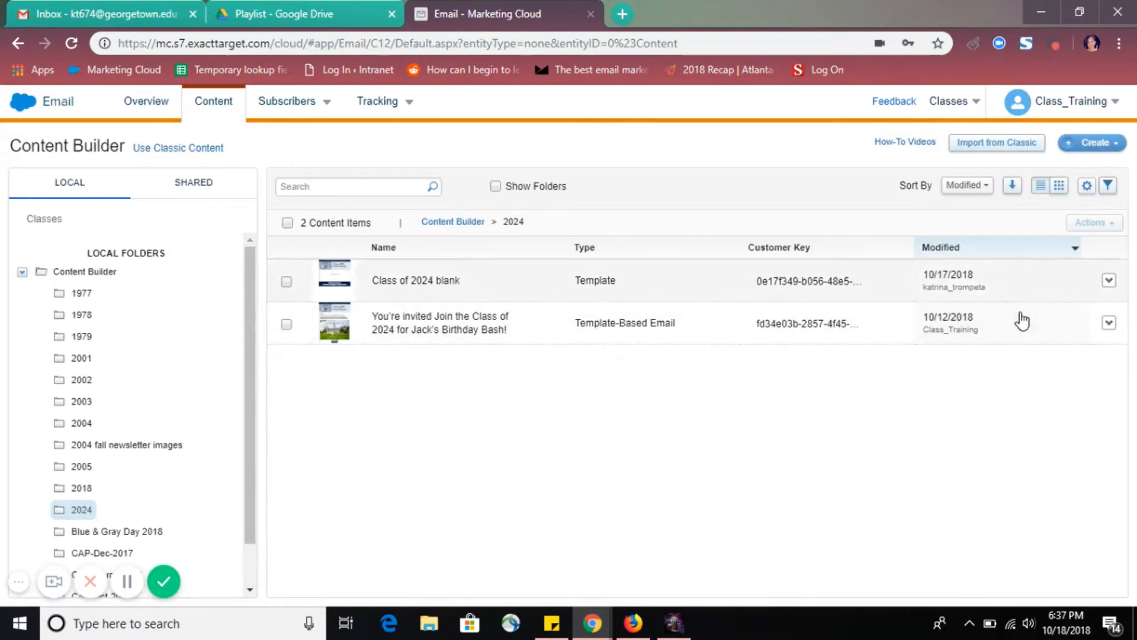
click(1108, 324)
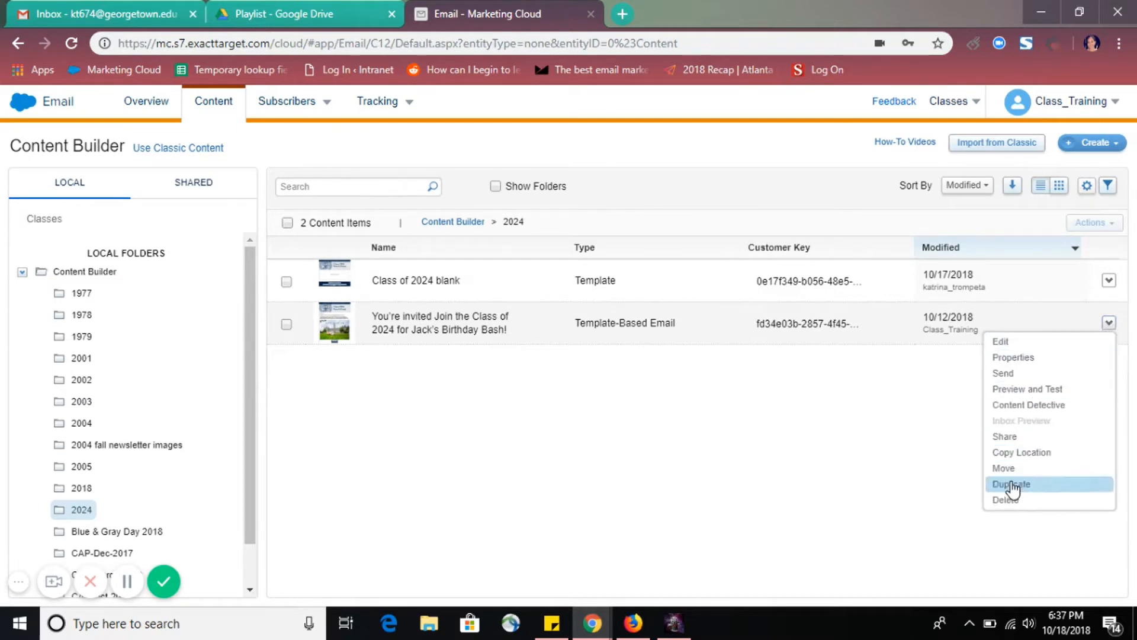
click(957, 399)
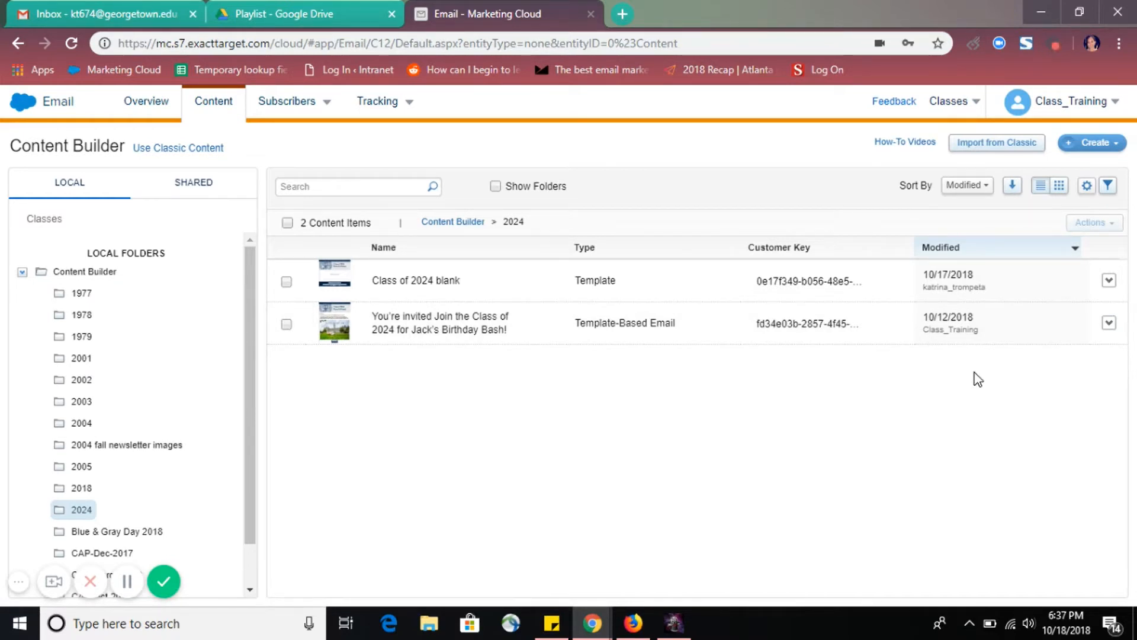
Create a new email from the Class of 2024 blank template, searching the Classes templates for "Class of 2024"
click(1099, 144)
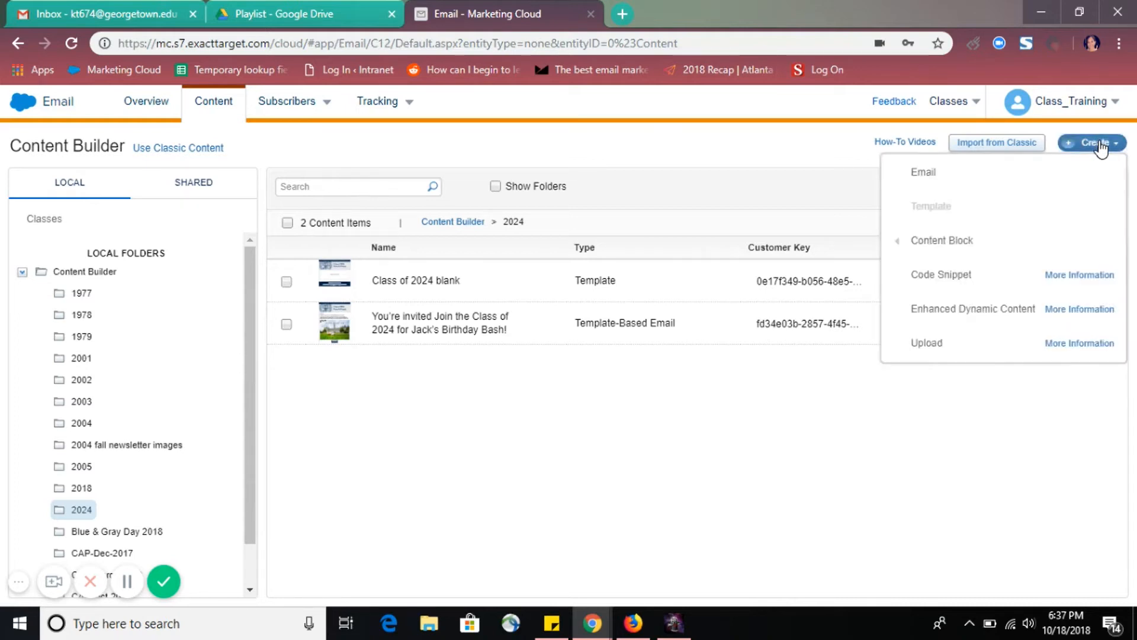
click(967, 176)
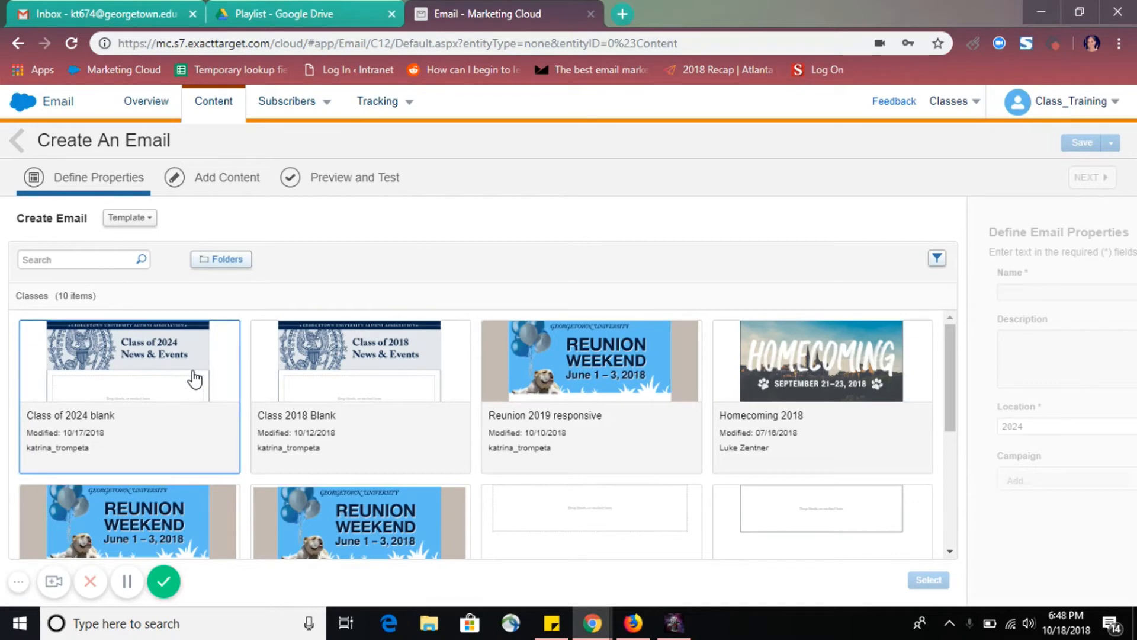
scroll(349, 403, down, 5)
scroll(355, 395, up, 3)
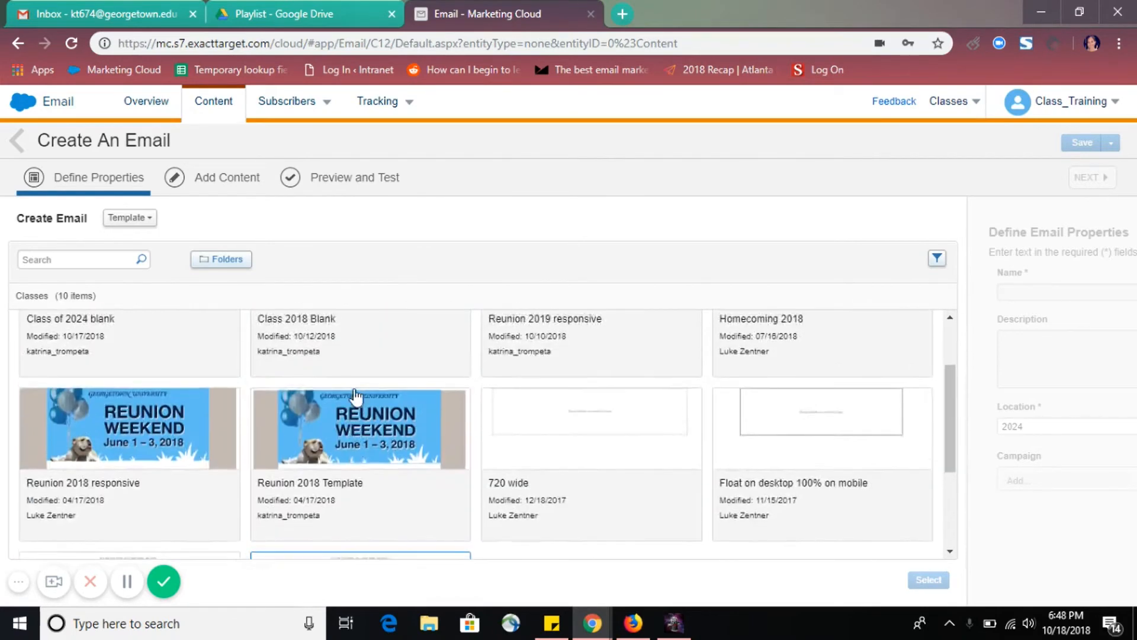
scroll(354, 393, up, 3)
click(104, 261)
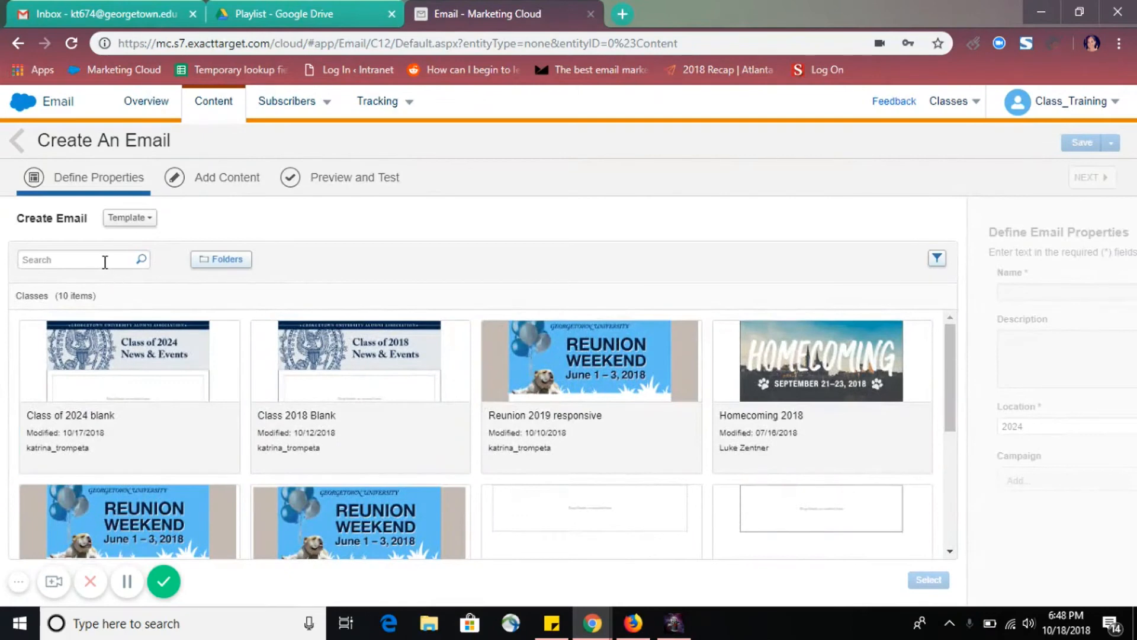
text(Class of 2024)
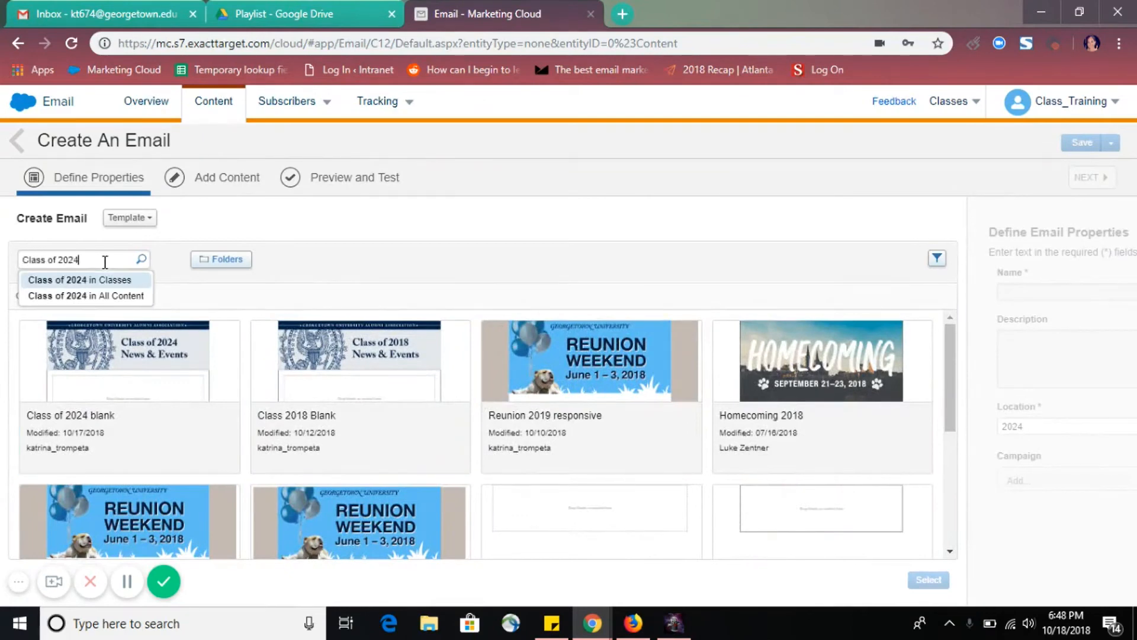
click(127, 280)
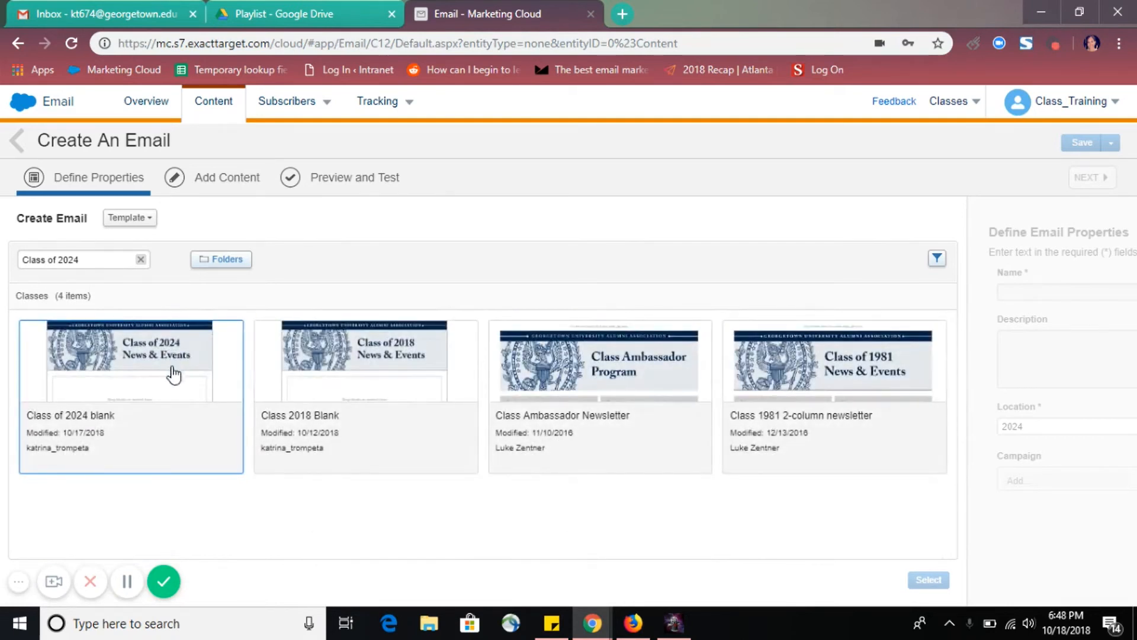
click(188, 408)
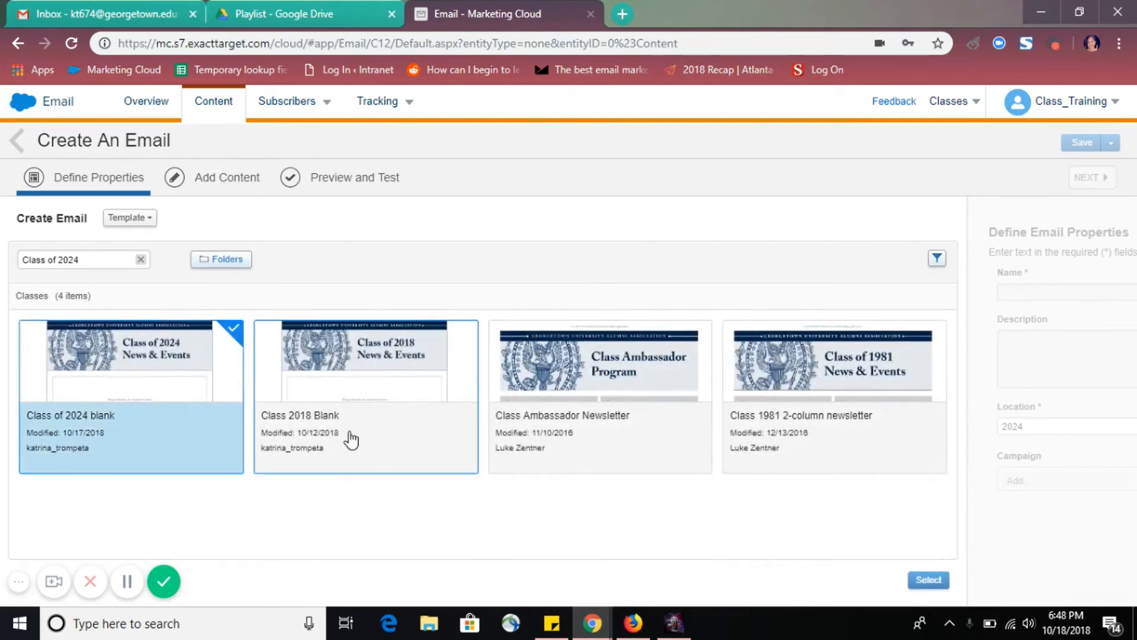
click(927, 580)
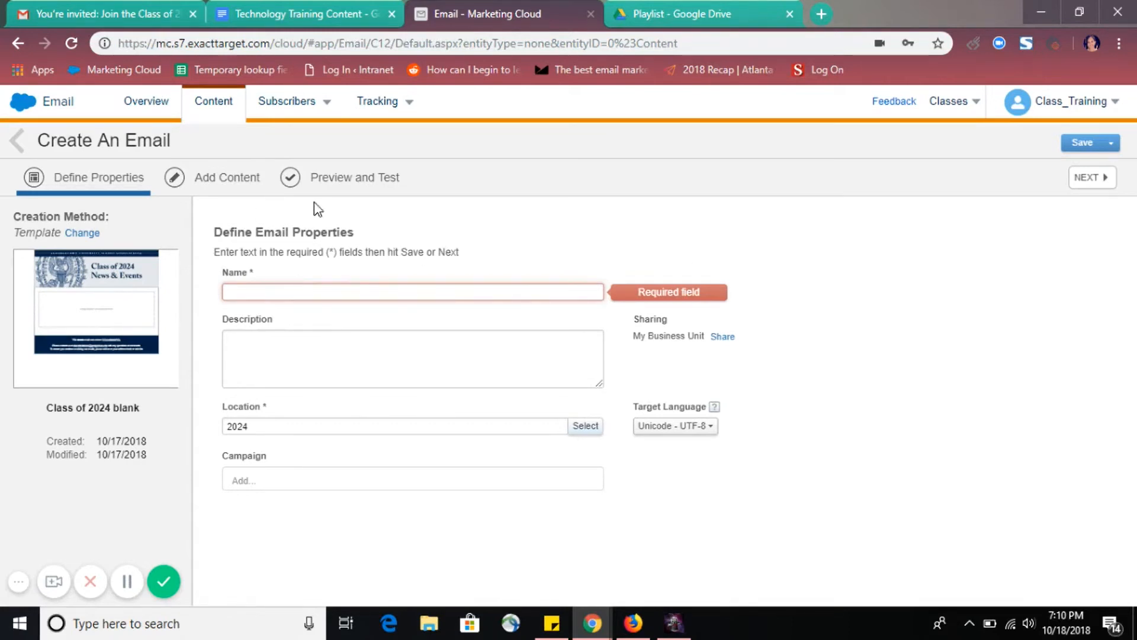
Name the new email "You're invited Join the Class of 2024 for Jack's Birthday Bash!" without a colon
click(244, 291)
text(Jacks Birthday Invite)
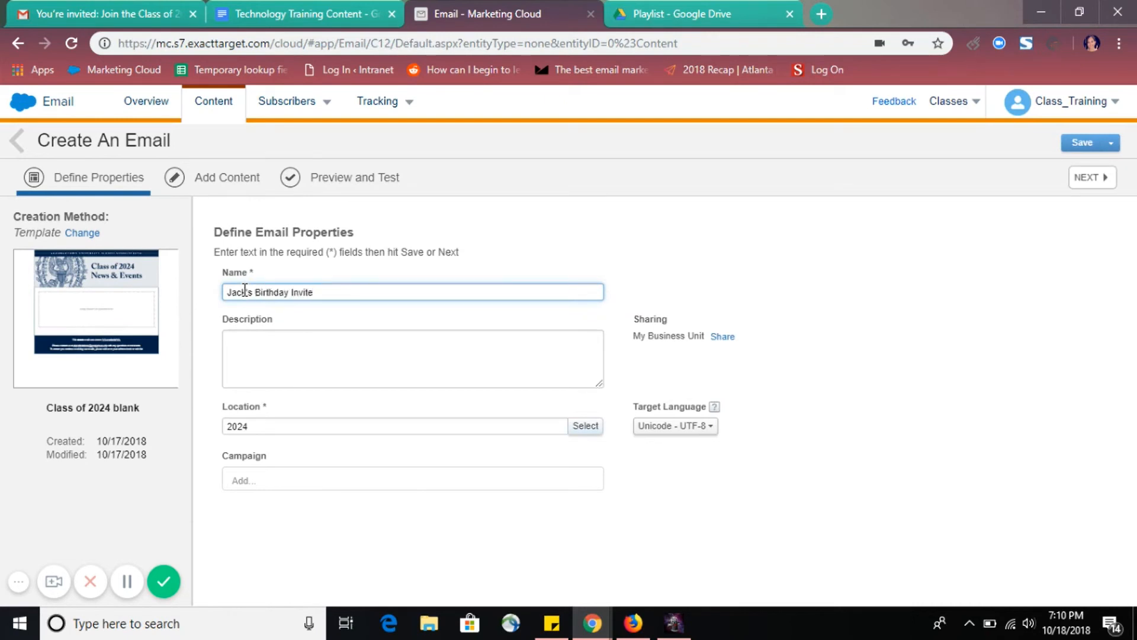
drag(320, 294, 178, 292)
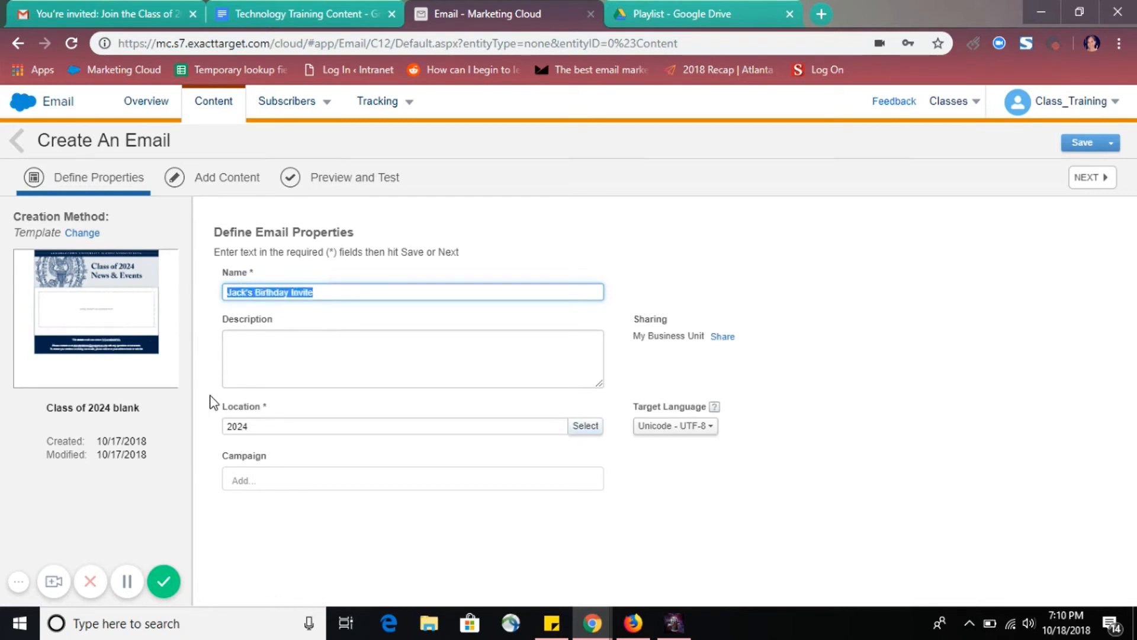
text(You're invited: Join the Class of 2024 for Jack's Birthday Bash!)
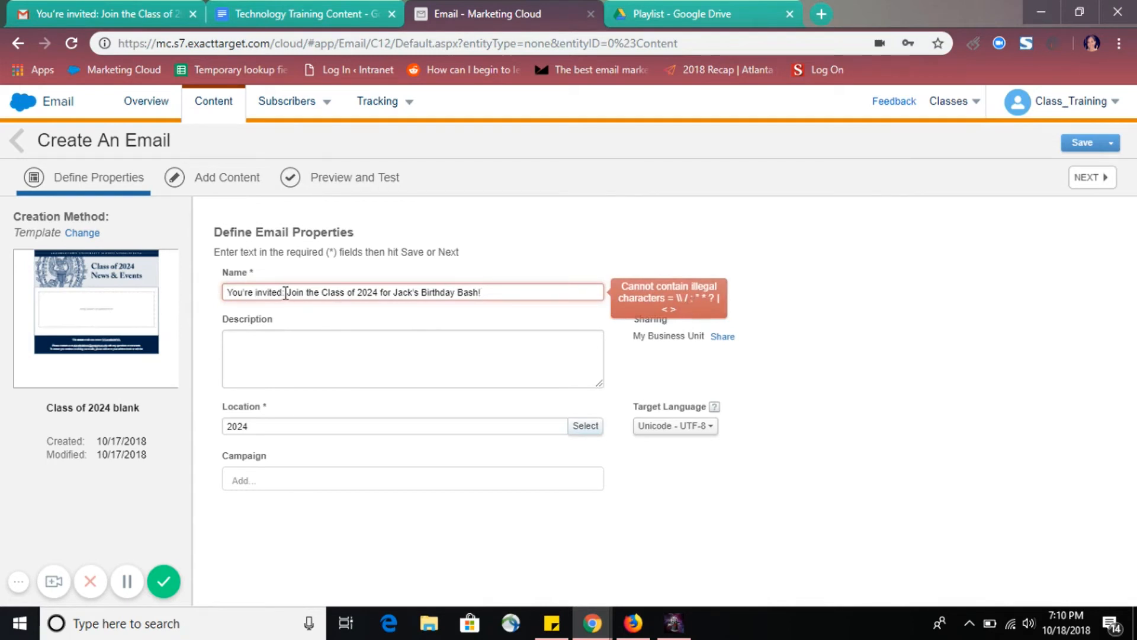
drag(286, 293, 283, 293)
key(BackSpace)
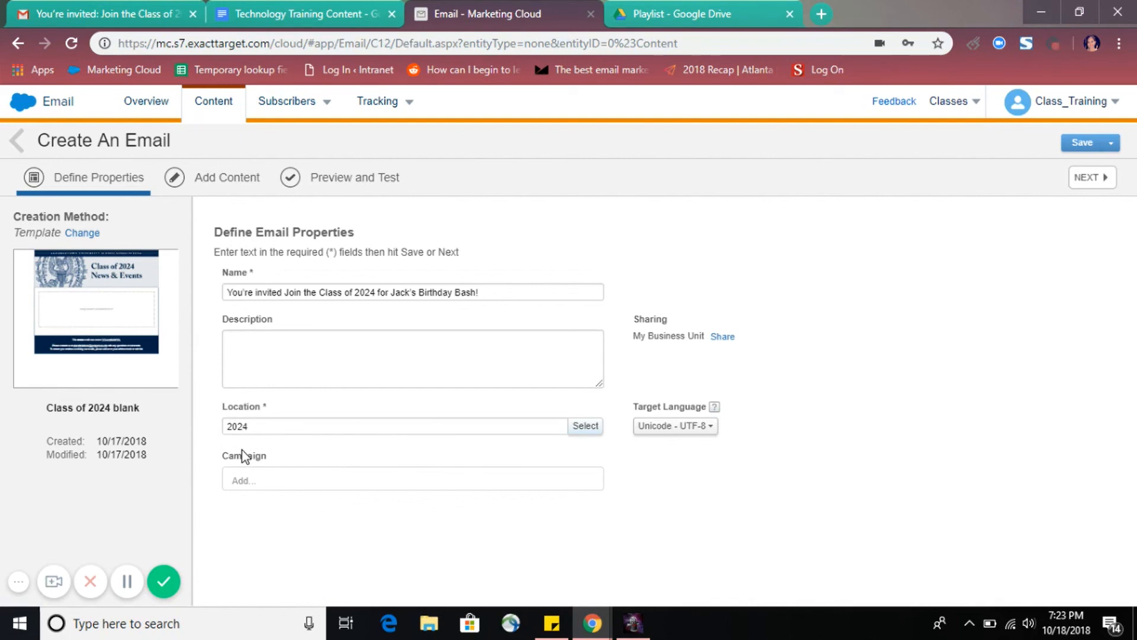
Search the campaigns for "2024" and select Class-2024 as the email's campaign
click(239, 485)
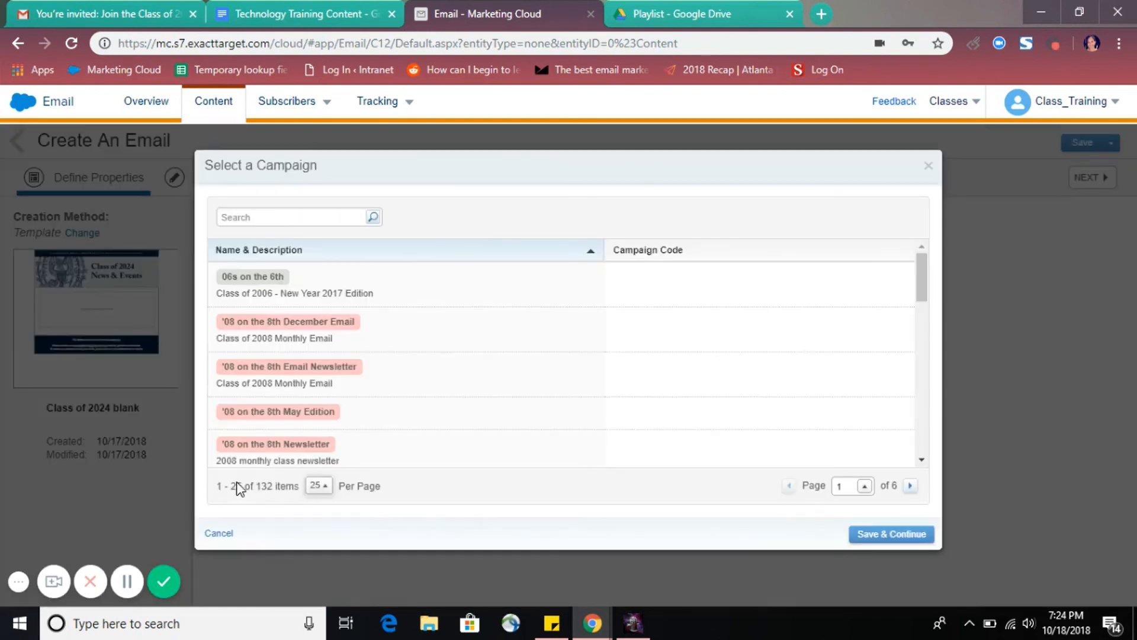
click(259, 218)
text(2024)
key(Return)
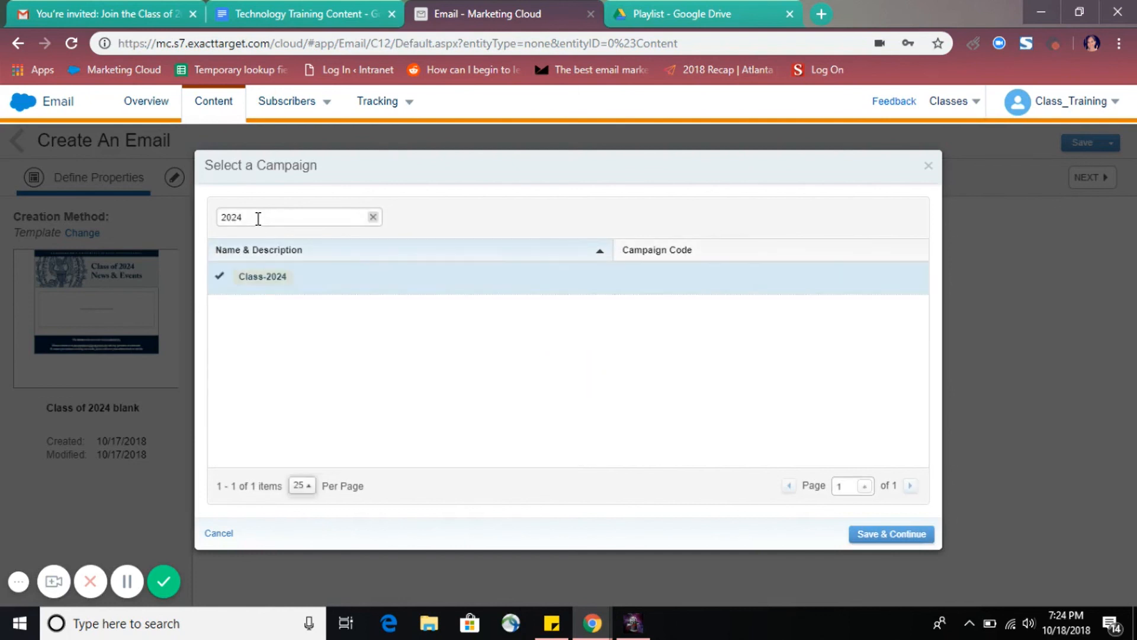
click(270, 289)
click(271, 290)
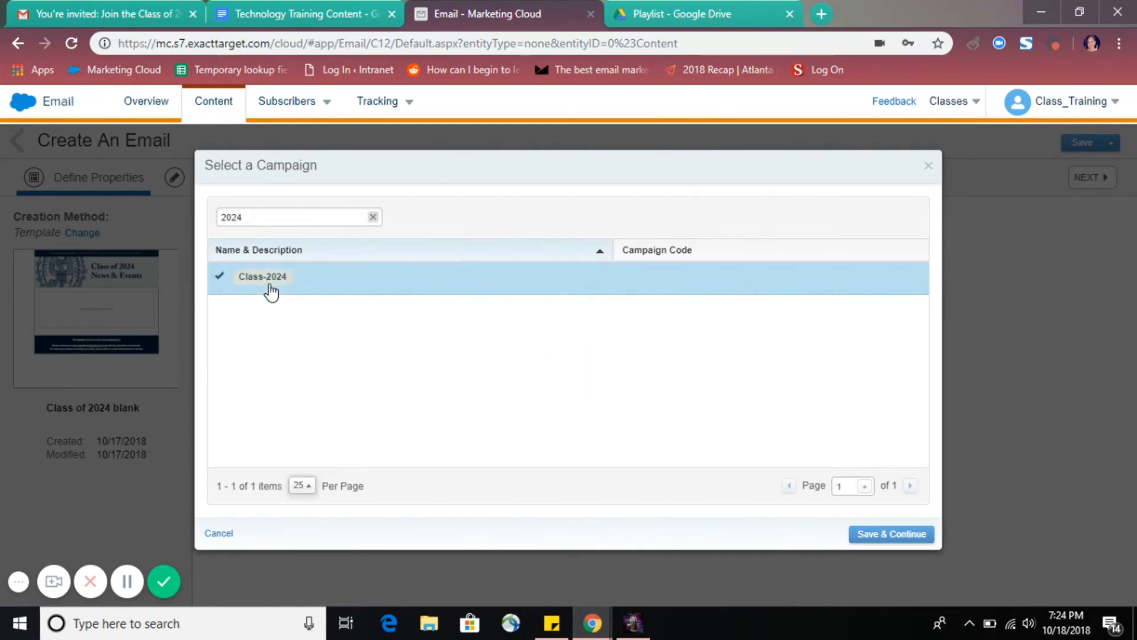
click(223, 287)
click(222, 286)
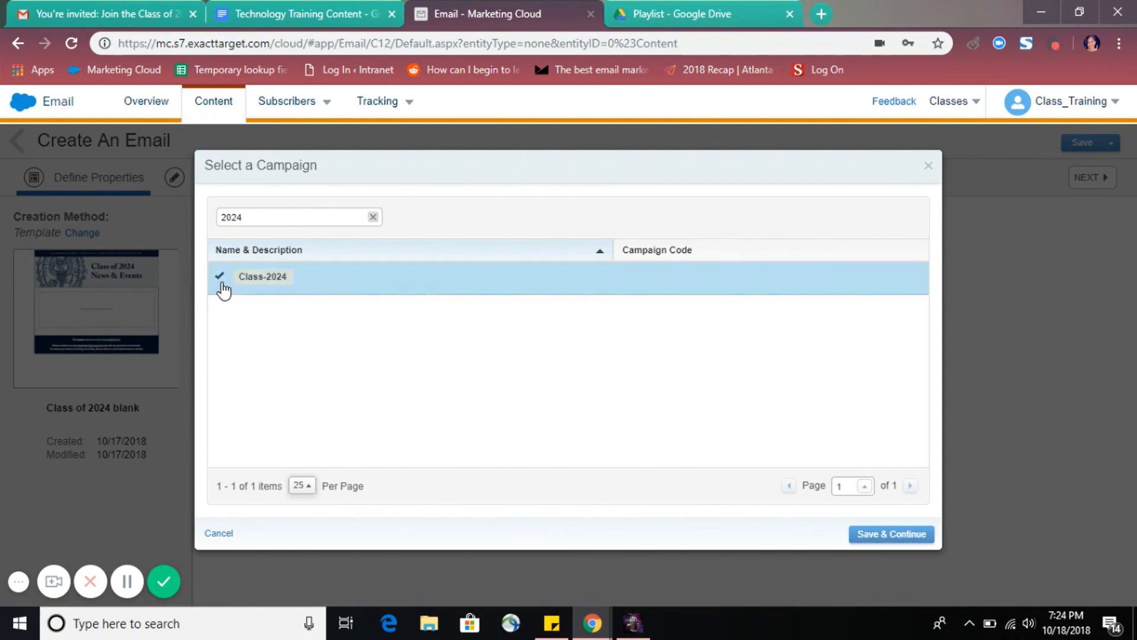